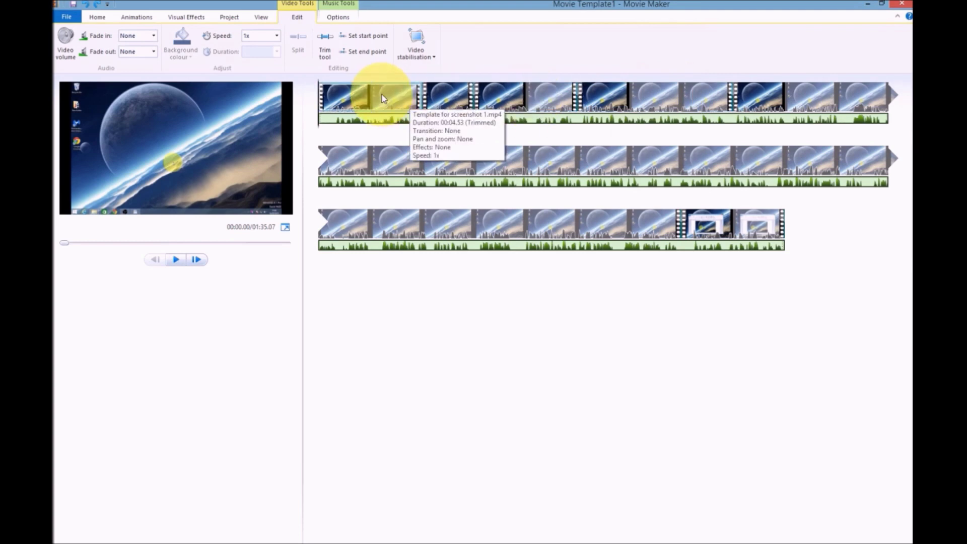
Step: Find the fourth clip's start and end, then preview its playback
{"action": "left_click_drag", "start_coordinate": [451, 96], "coordinate": [628, 99]}
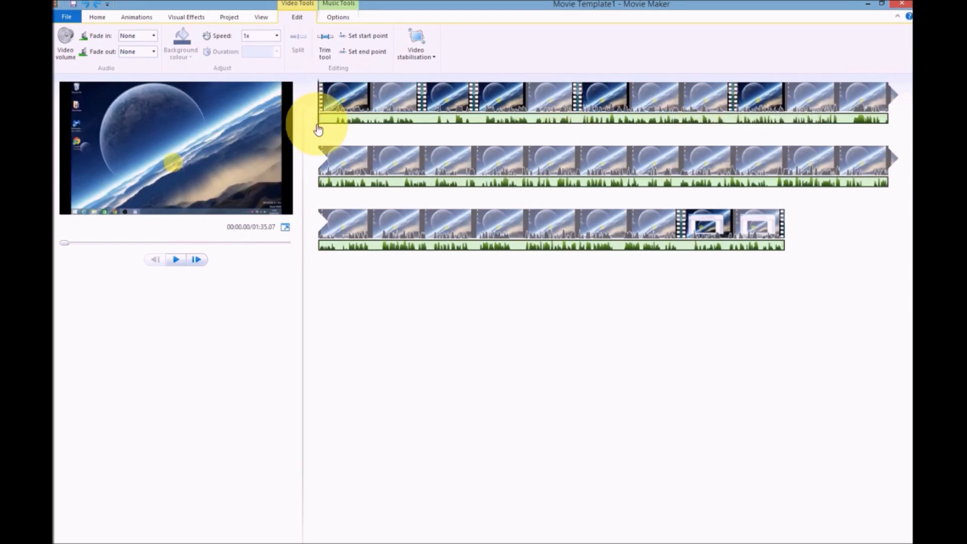
{"action": "left_click", "coordinate": [578, 140]}
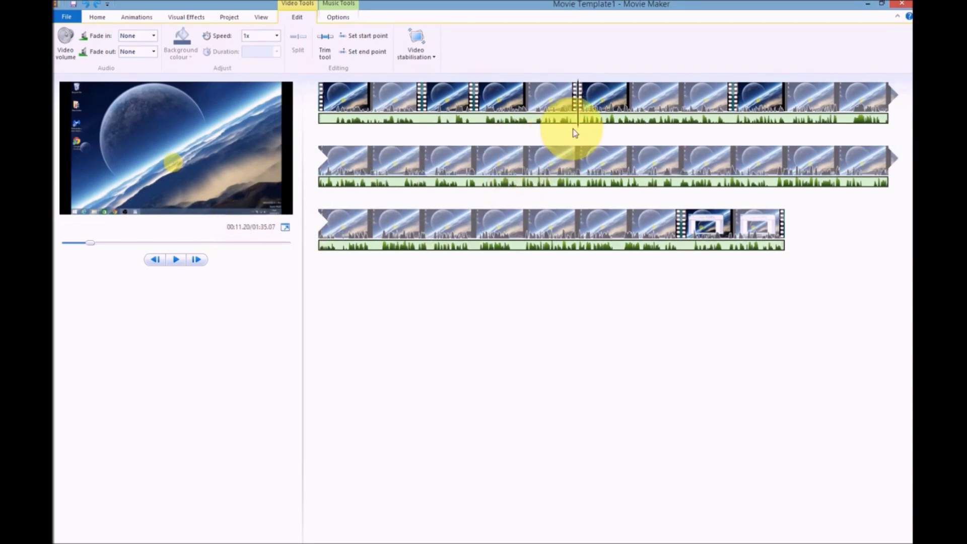
{"action": "left_click_drag", "start_coordinate": [579, 133], "coordinate": [732, 136]}
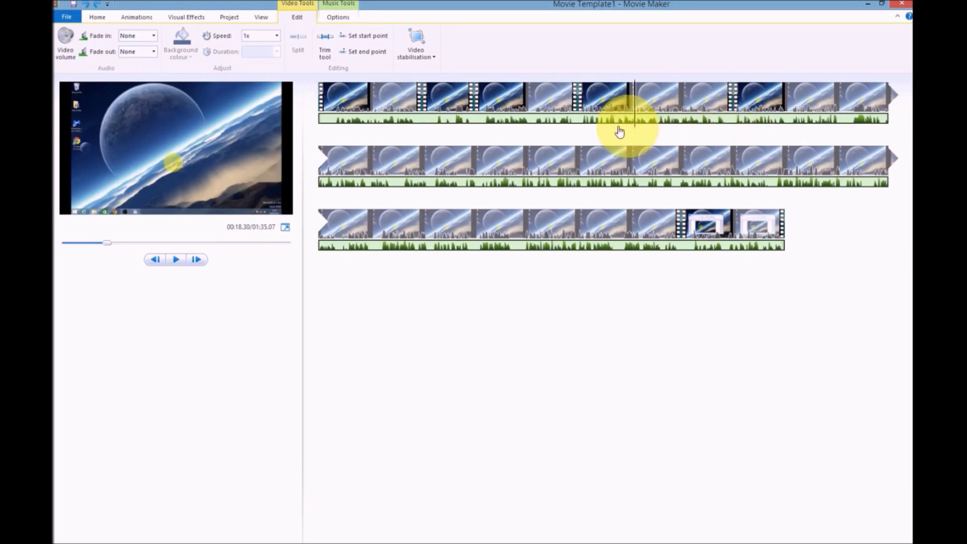
{"action": "left_click_drag", "start_coordinate": [734, 132], "coordinate": [571, 130]}
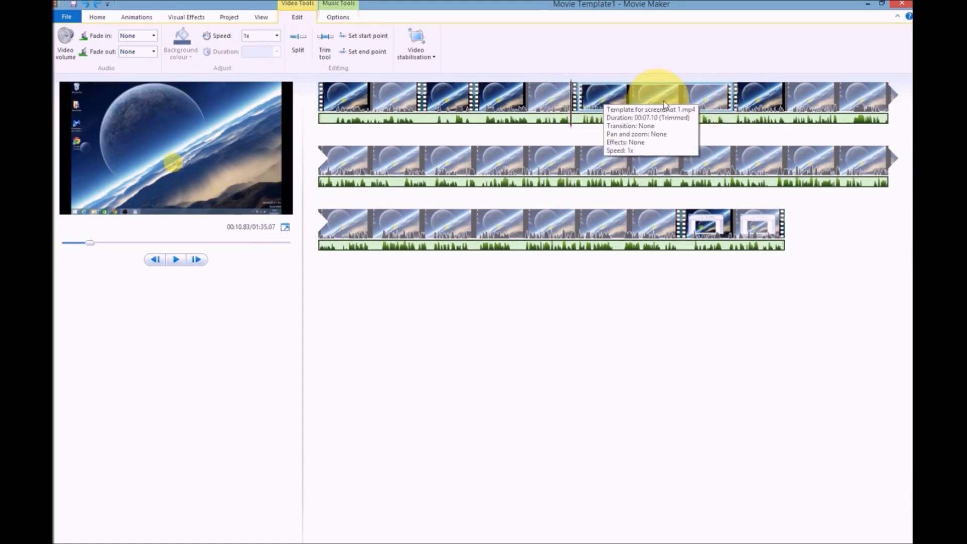
{"action": "left_click", "coordinate": [176, 260]}
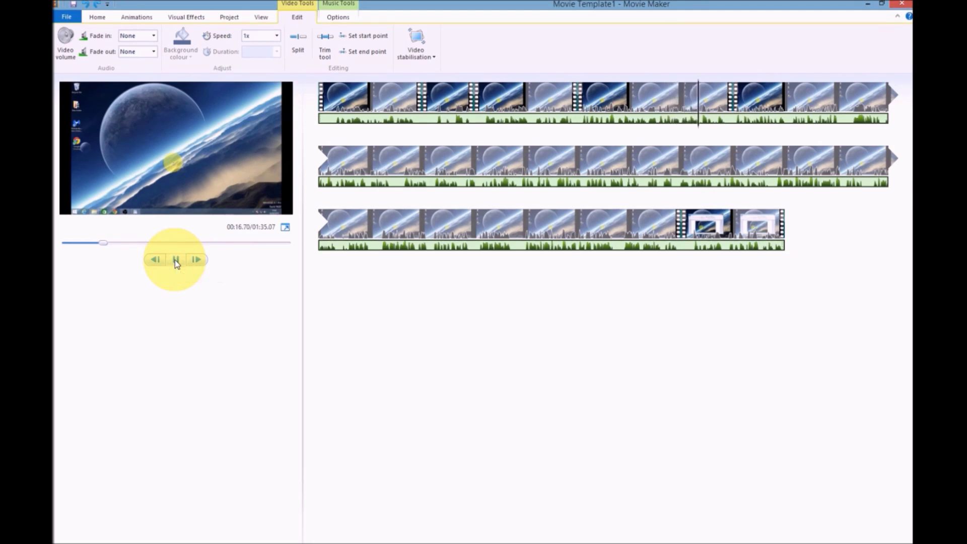
{"action": "left_click", "coordinate": [176, 261]}
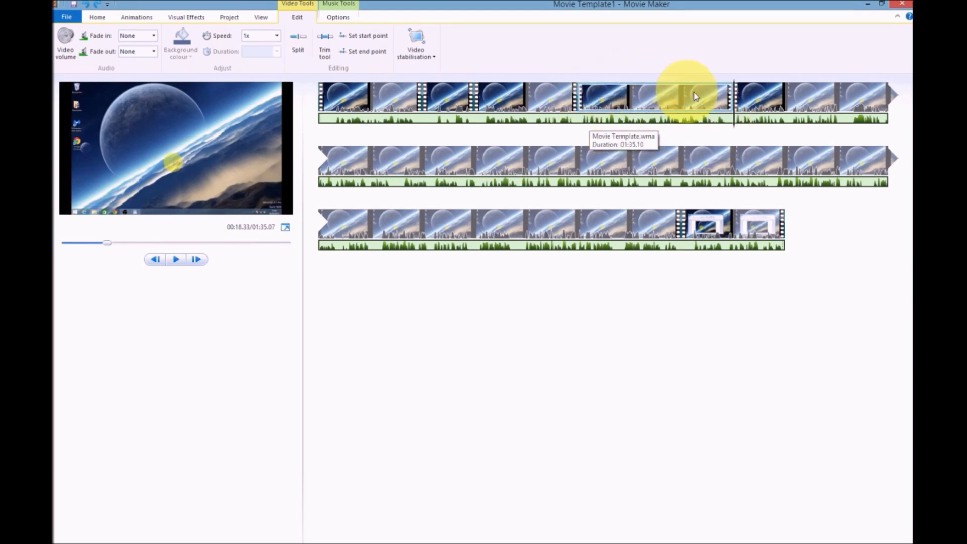
Step: Insert Print Screen Button.JPG at the fourth clip's start via Add videos and photos
{"action": "left_click_drag", "start_coordinate": [734, 134], "coordinate": [578, 133]}
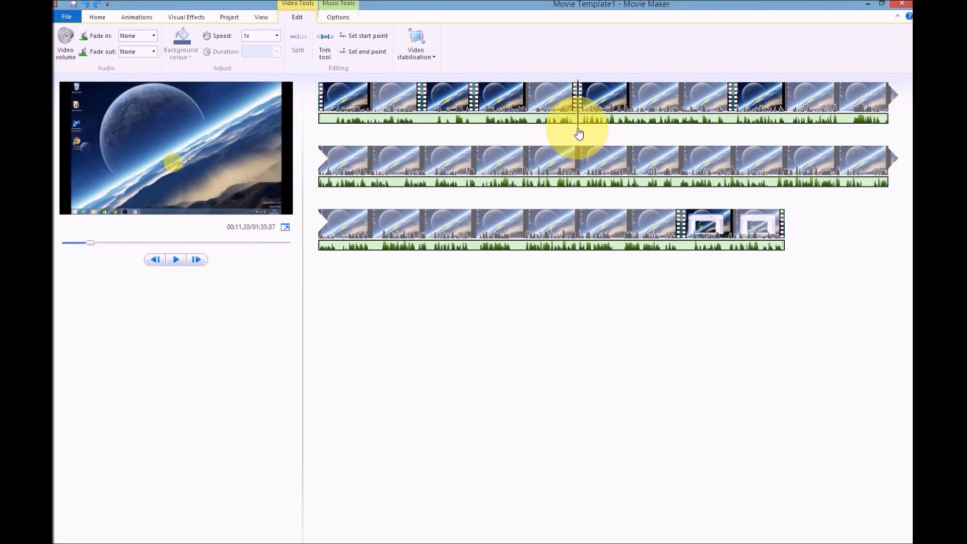
{"action": "left_click", "coordinate": [97, 17]}
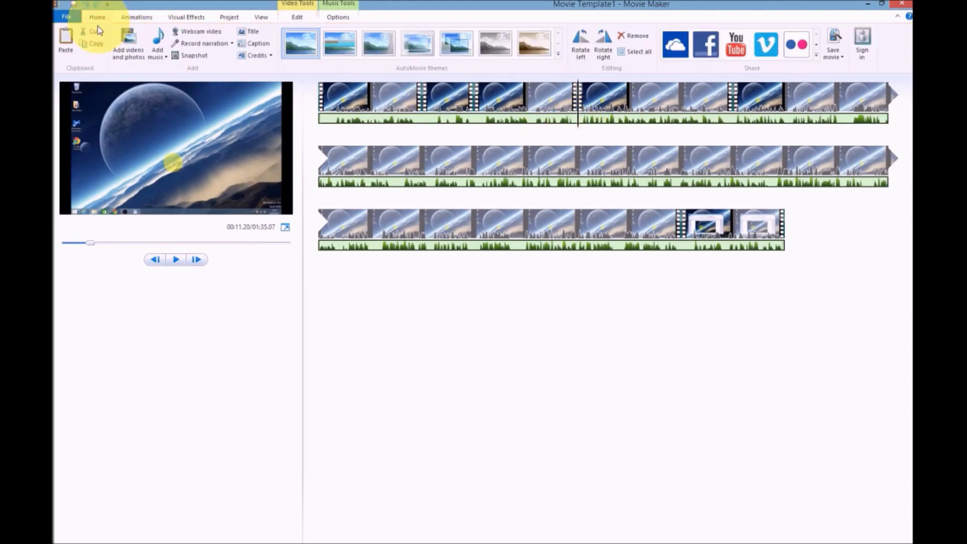
{"action": "left_click", "coordinate": [135, 44]}
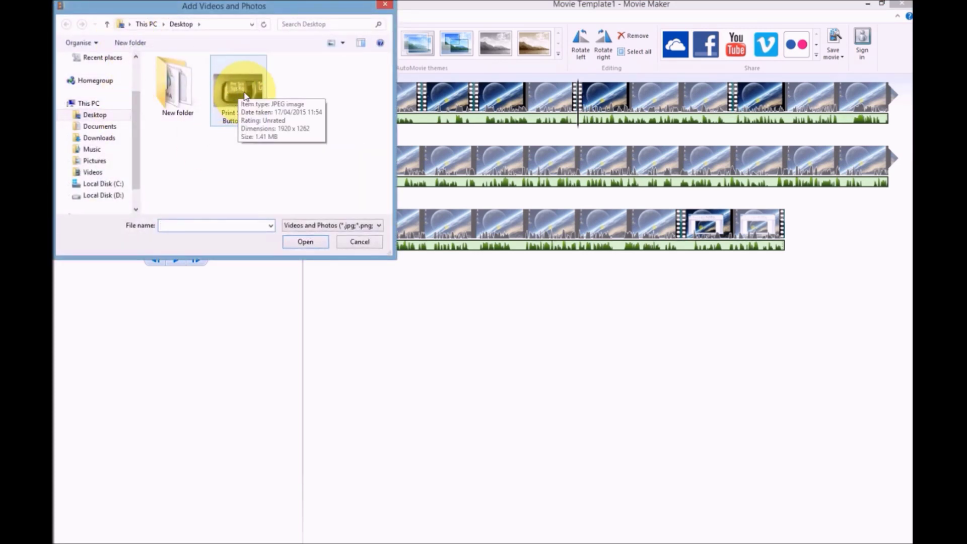
{"action": "left_click", "coordinate": [238, 101]}
{"action": "double_click", "coordinate": [237, 100]}
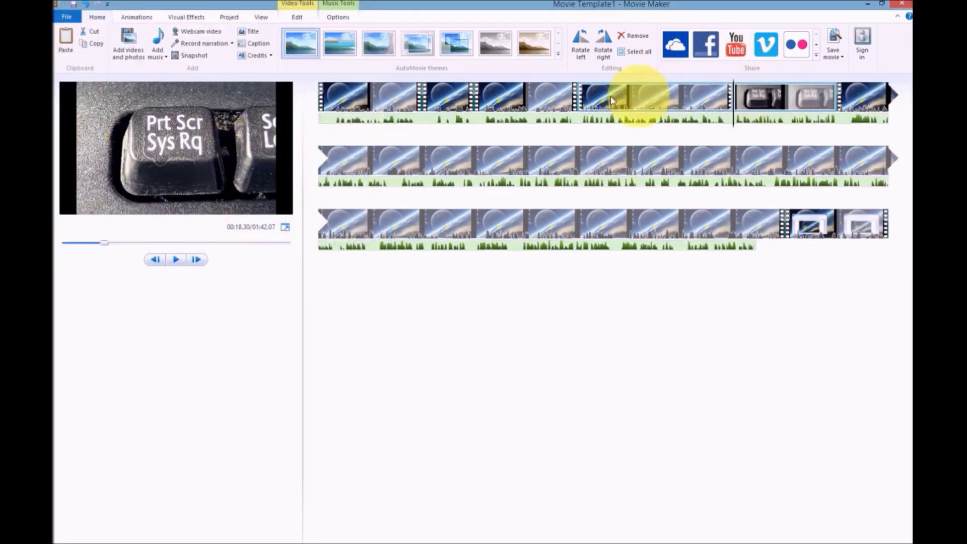
{"action": "mouse_move", "coordinate": [414, 98]}
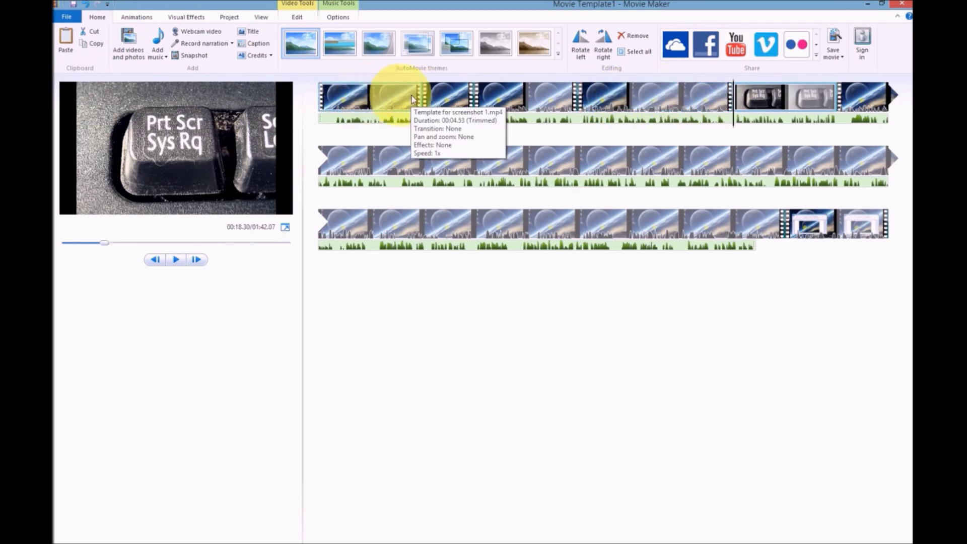
Step: Remove the original 7.10-second fourth video clip from the timeline
{"action": "left_click", "coordinate": [646, 94]}
{"action": "right_click", "coordinate": [646, 94]}
{"action": "left_click", "coordinate": [676, 163]}
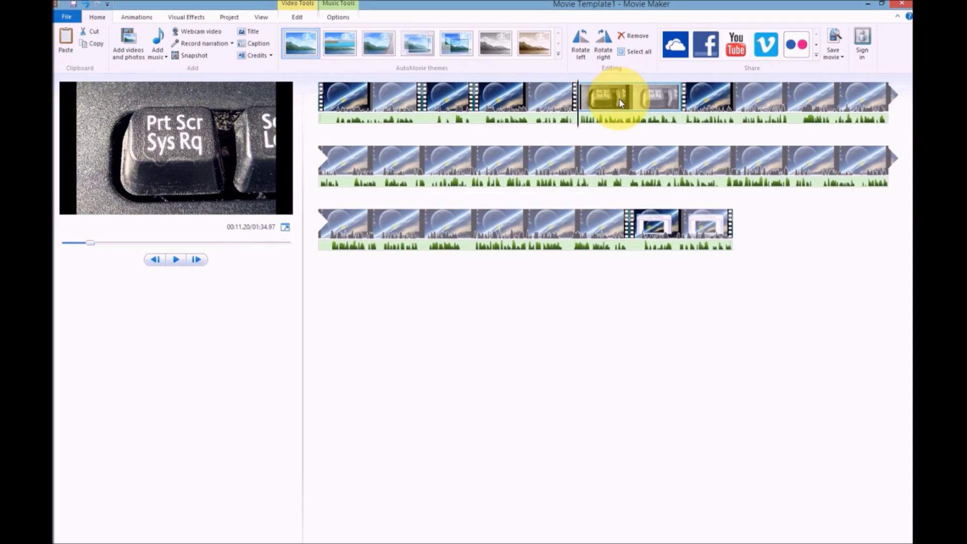
Step: Set the Print Screen photo's duration to 7.10 seconds in Video Tools Edit
{"action": "left_click", "coordinate": [297, 17]}
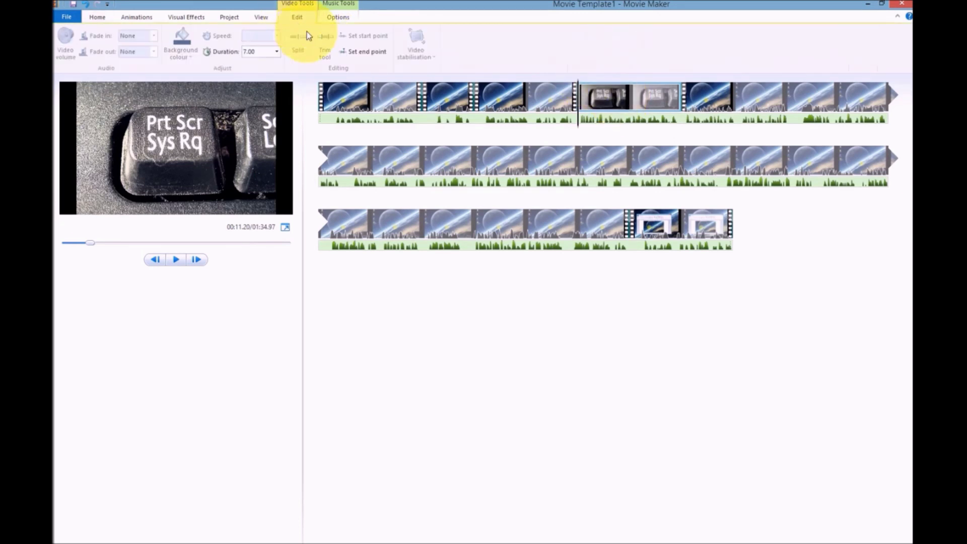
{"action": "left_click", "coordinate": [262, 54]}
{"action": "type", "text": "7.1"}
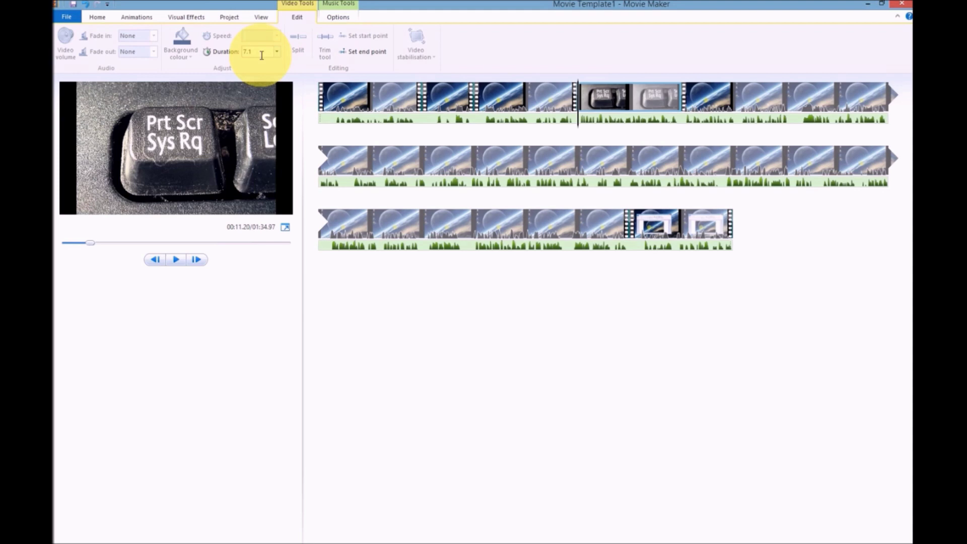
{"action": "key", "text": "Return"}
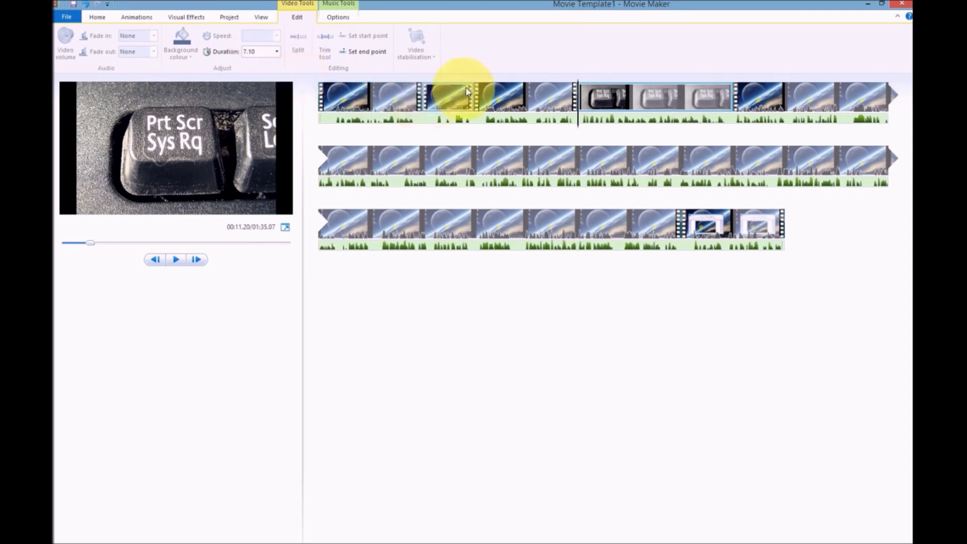
{"action": "left_click", "coordinate": [569, 130]}
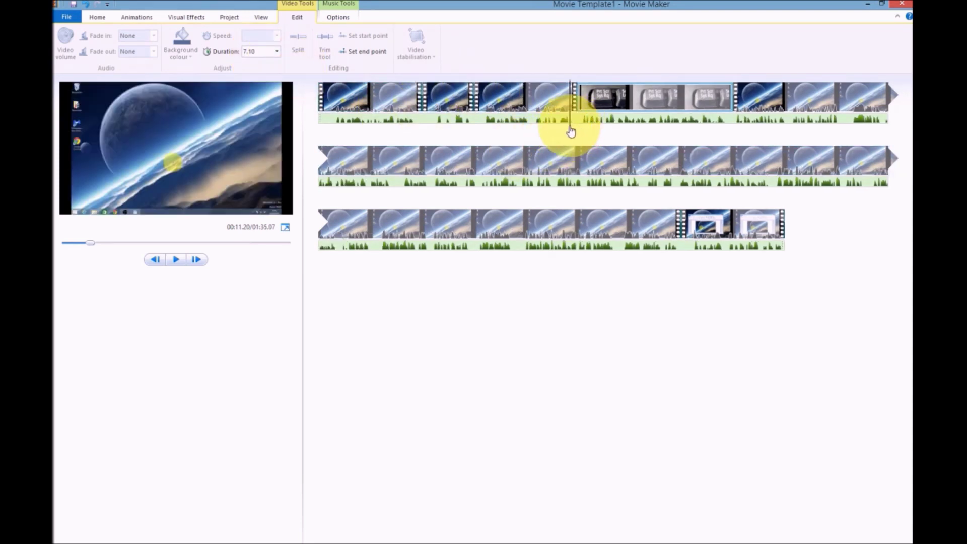
{"action": "left_click", "coordinate": [176, 260]}
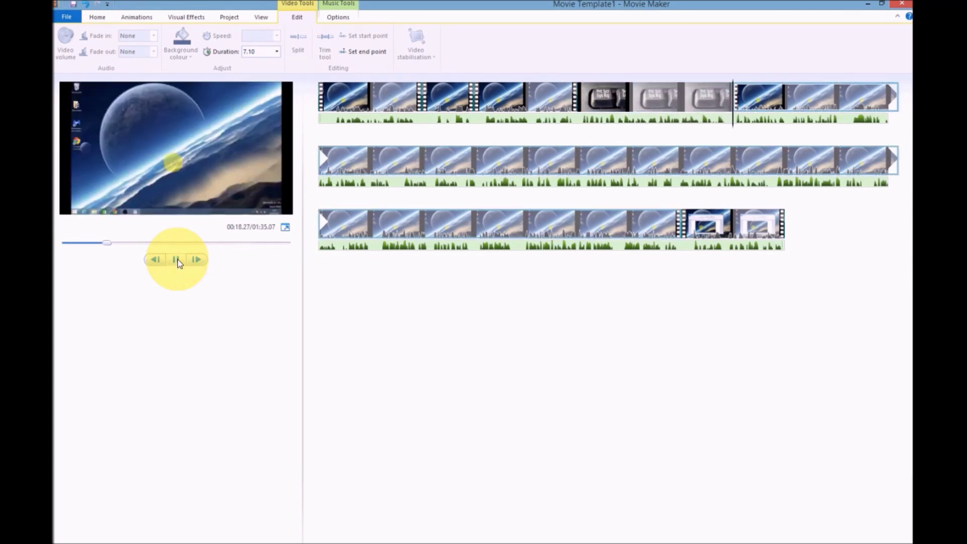
{"action": "left_click", "coordinate": [178, 263]}
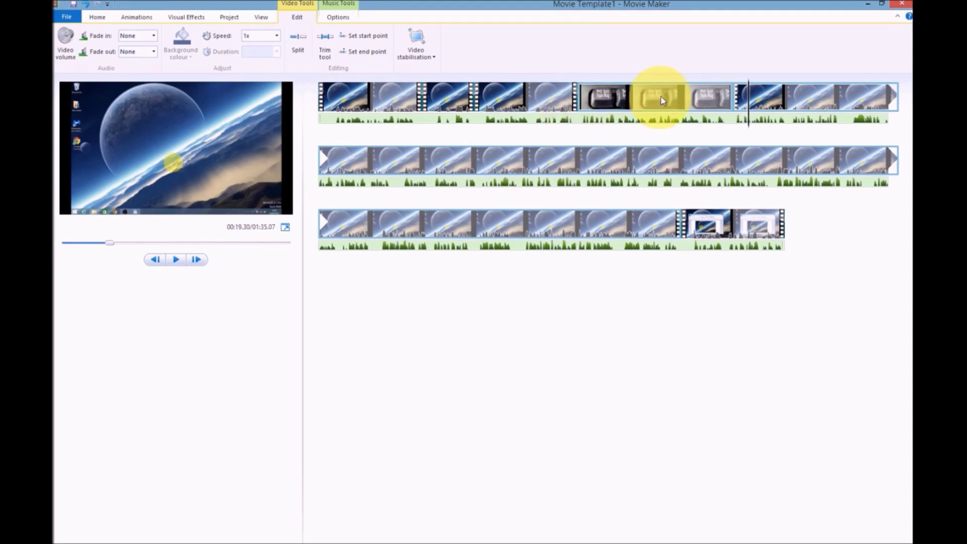